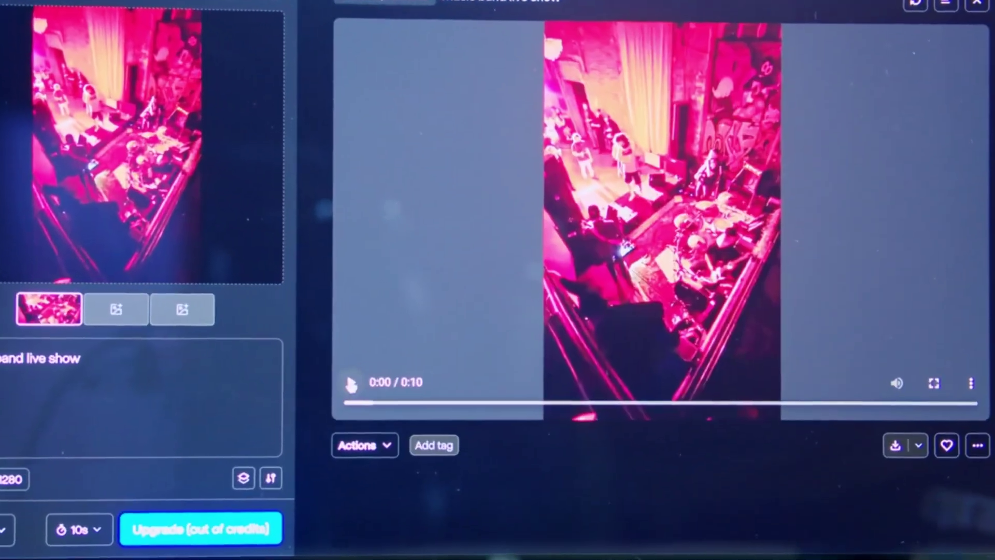
Step: Play the generated Gen-3 Alpha Turbo music band clip in Runway
click(352, 384)
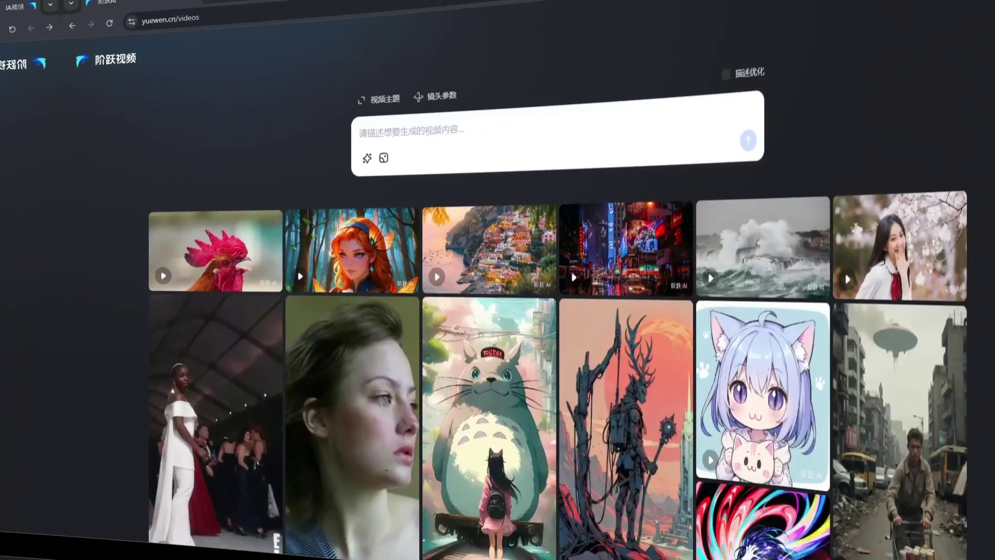
scroll(257, 213, down, 5)
scroll(462, 372, down, 5)
scroll(475, 370, down, 3)
scroll(475, 371, up, 10)
scroll(475, 371, up, 5)
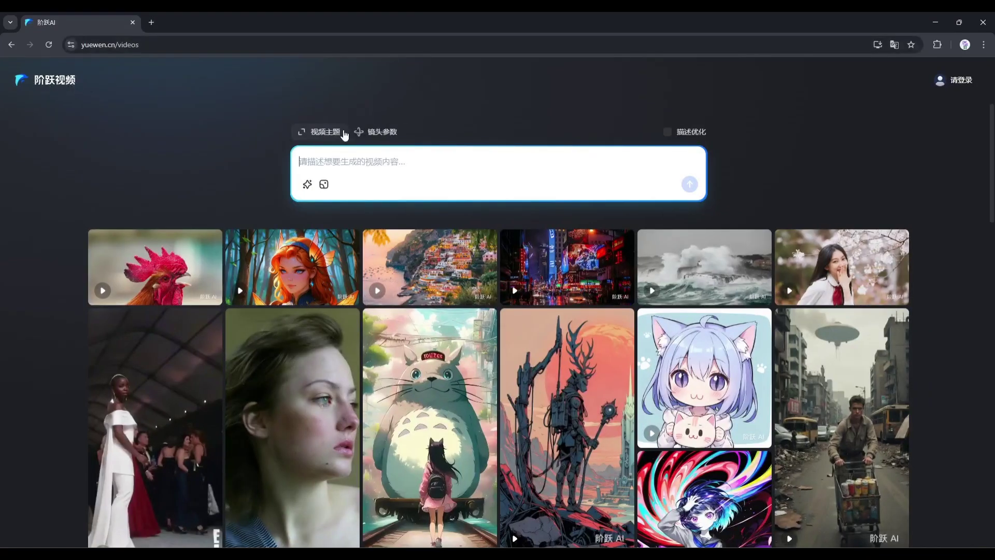
Step: Translate the Step AI video page into English and dismiss the translation popup
click(895, 44)
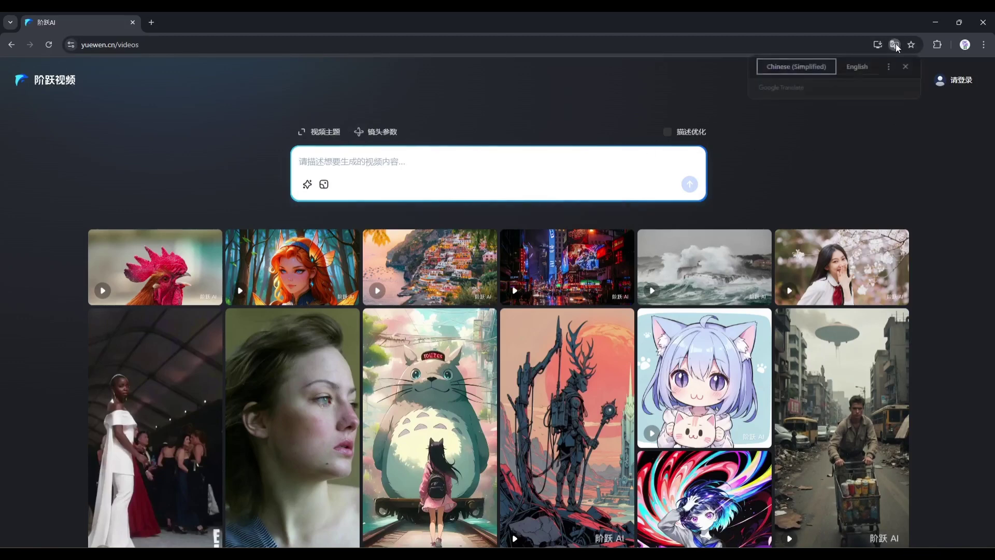
click(858, 67)
click(532, 80)
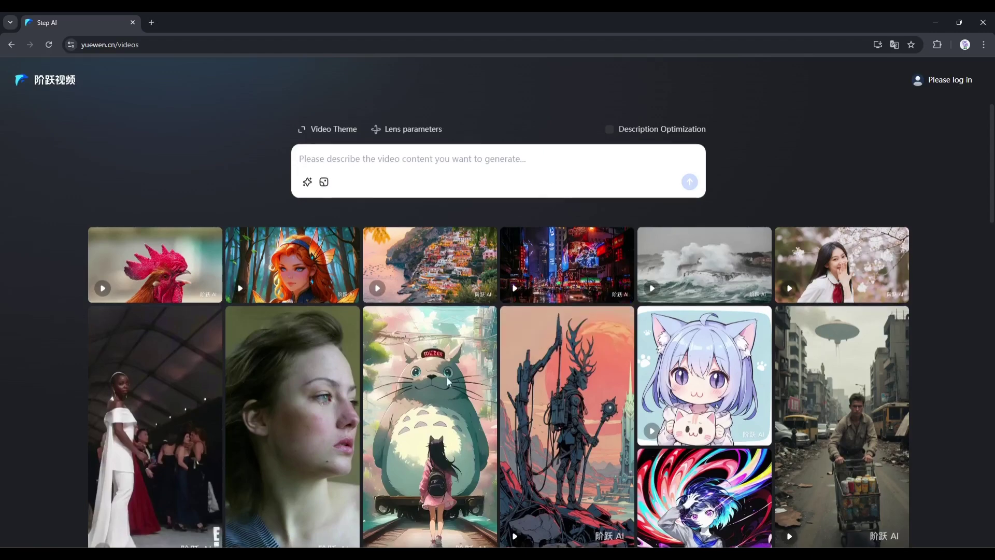
scroll(545, 351, down, 4)
scroll(505, 382, up, 4)
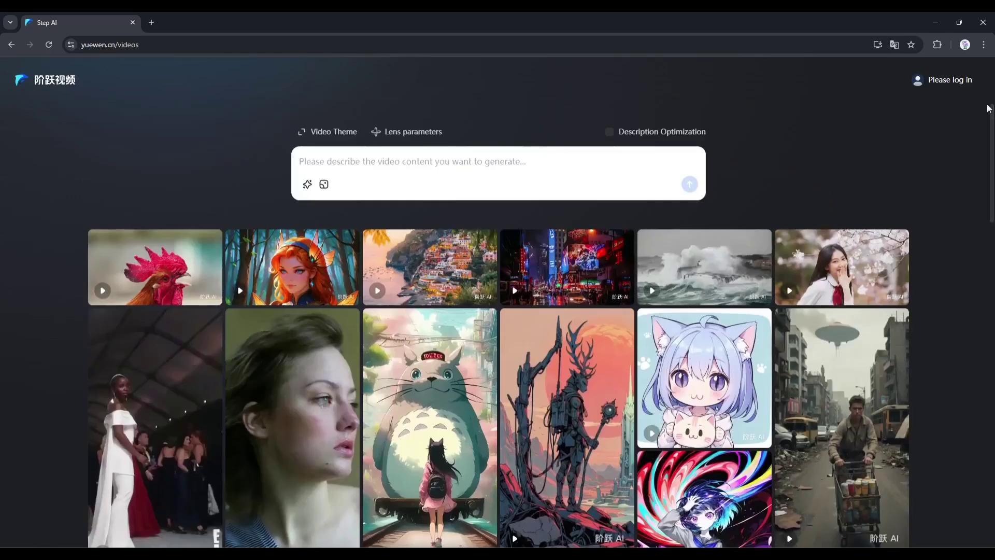
Step: Log in to Step AI with a phone number, then check the account menu
click(943, 81)
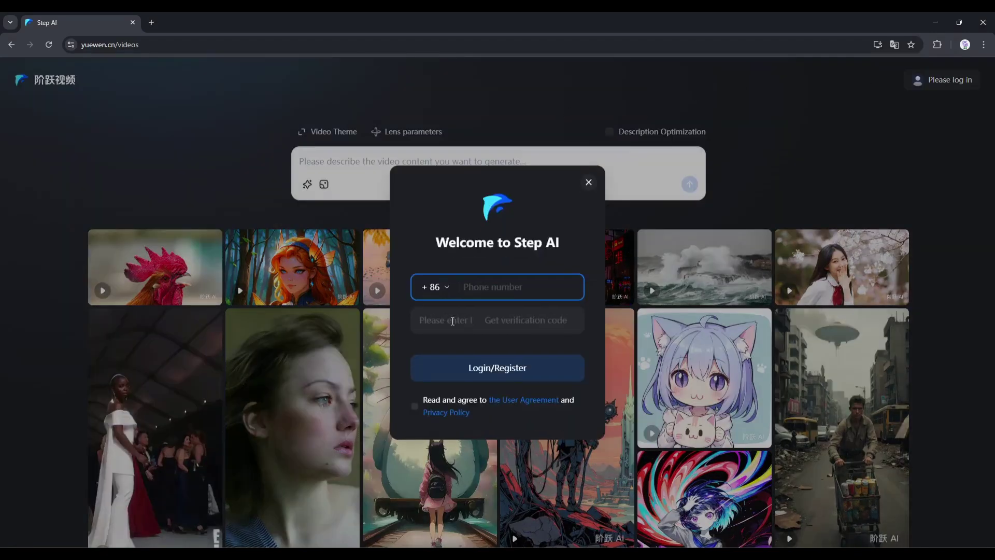
click(436, 288)
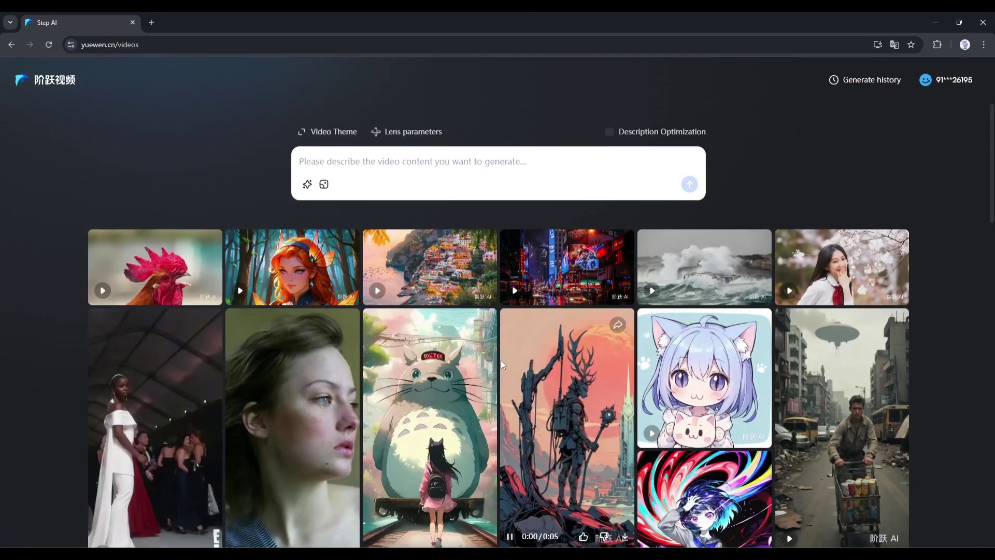
click(962, 82)
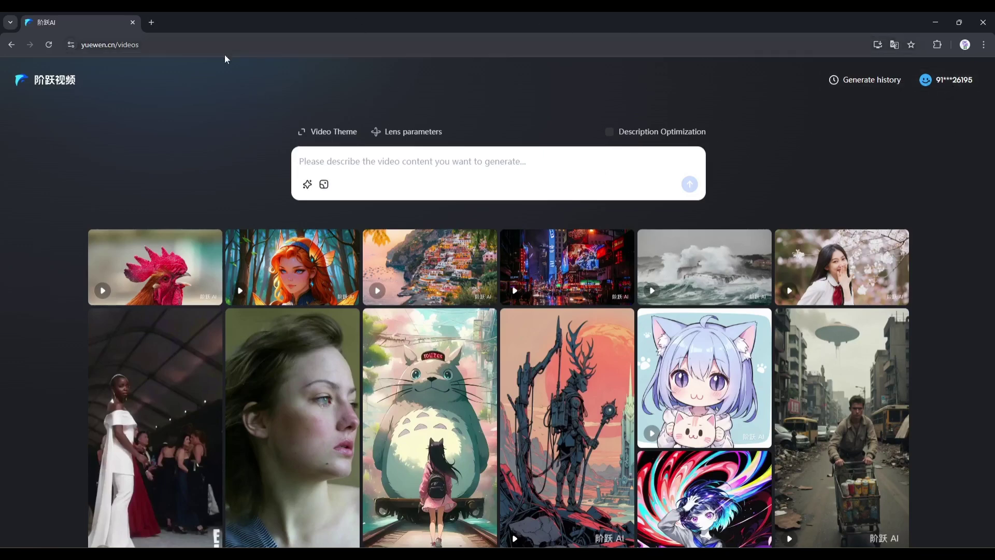
Step: Browse the Video Theme suggestions, then show the Lens parameters camera presets
click(321, 158)
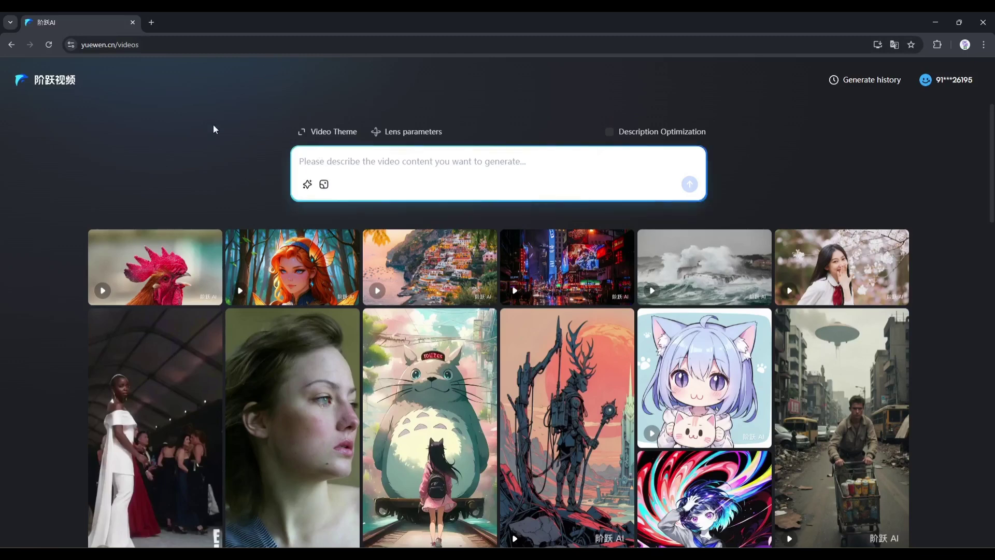
click(314, 134)
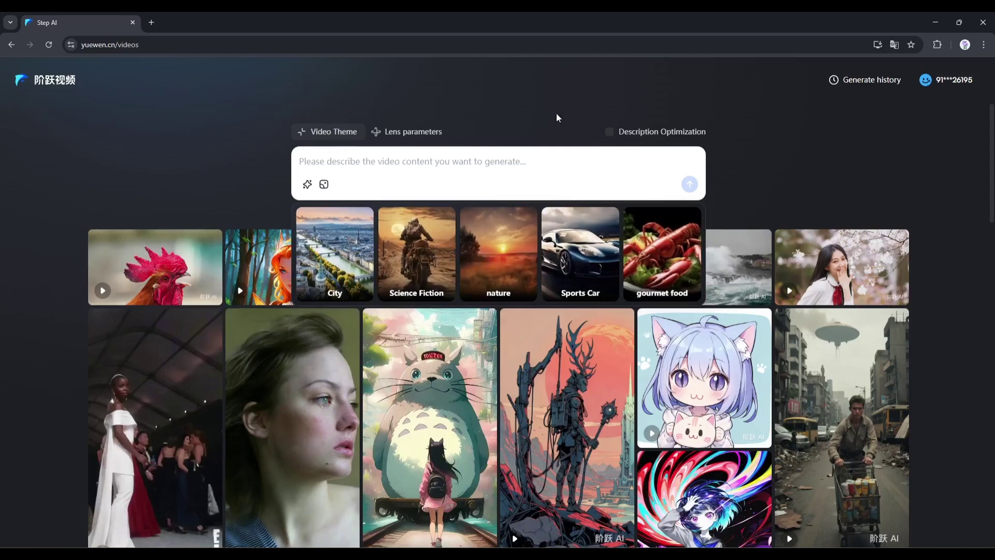
click(400, 130)
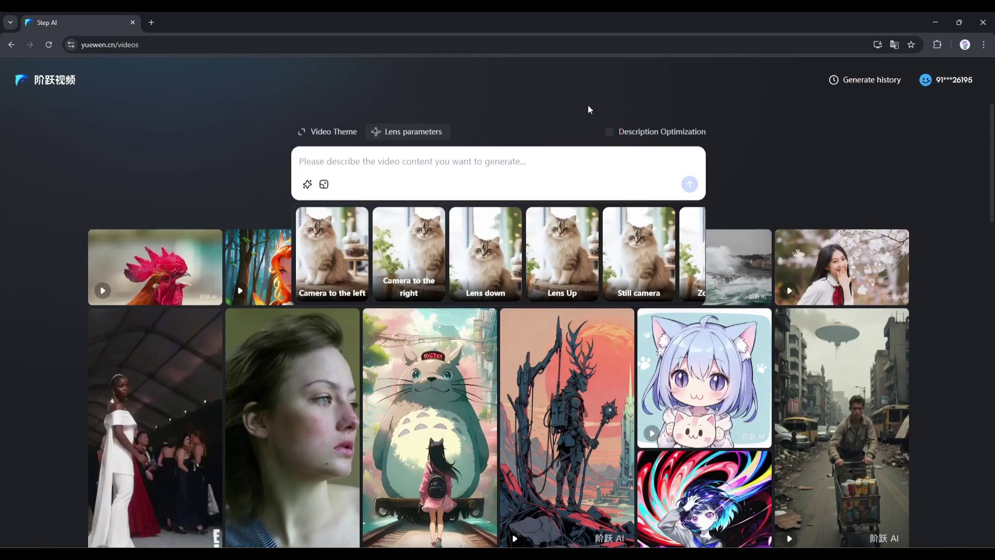
Step: Generate a video of 'A Lion walking a lush jungle' with Description Optimization on
click(350, 159)
text(A Lion walking a lush jungle)
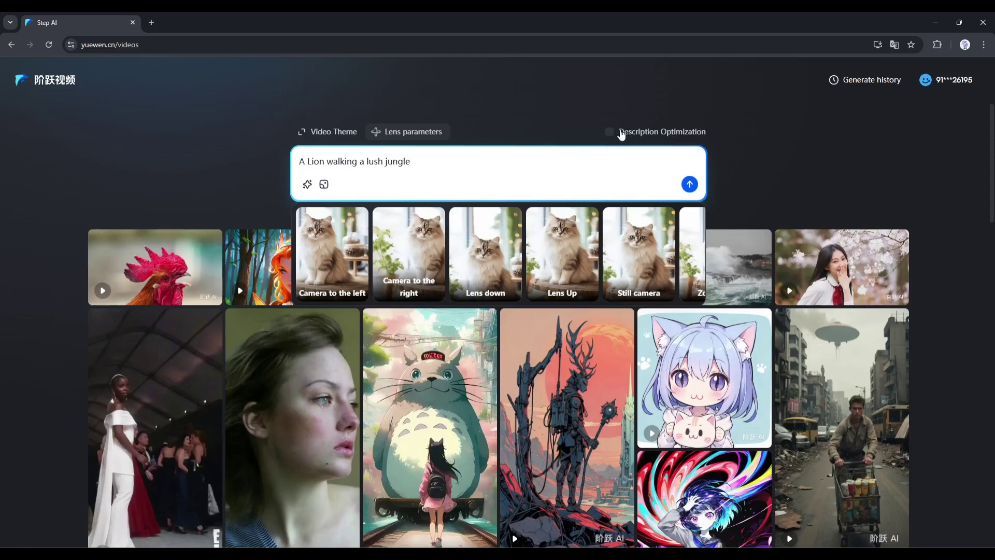
click(622, 133)
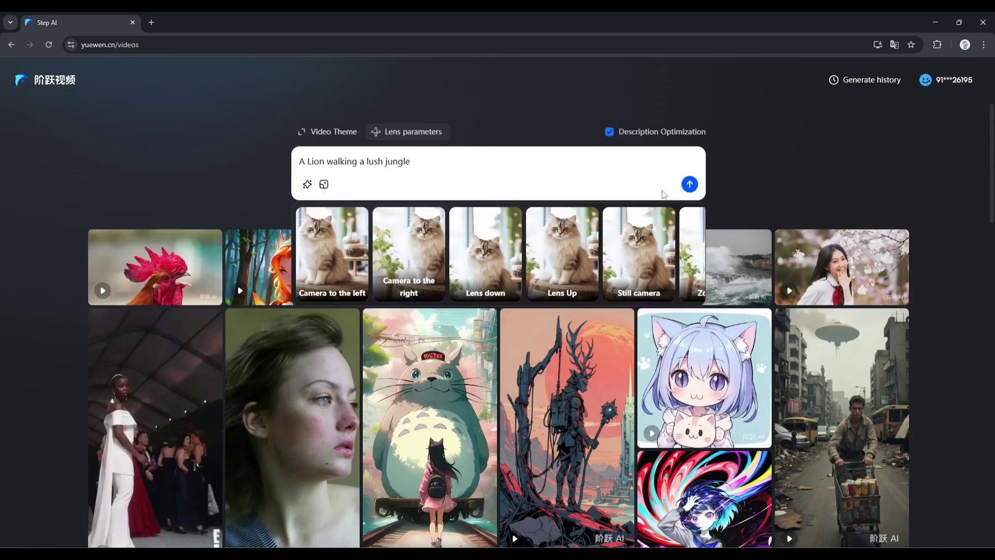
click(690, 185)
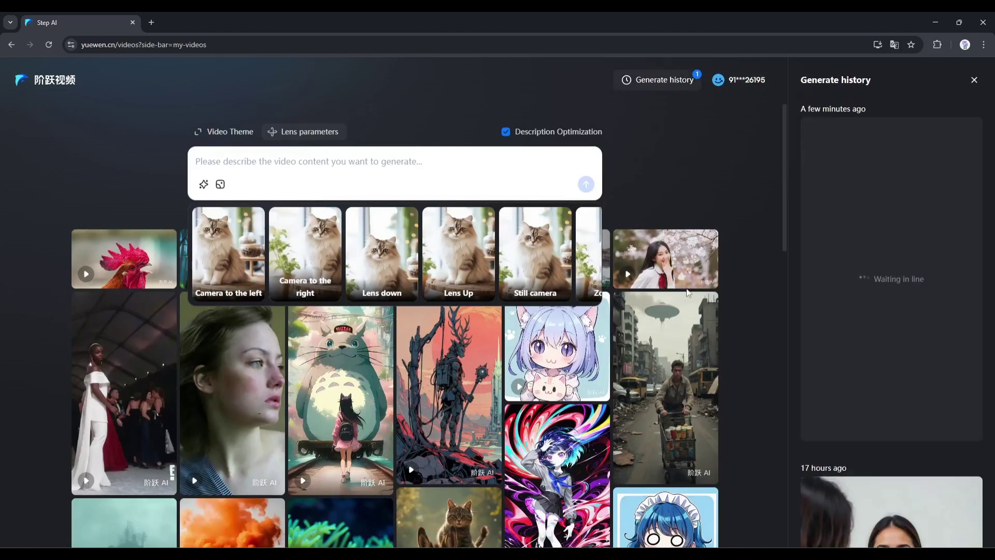
mouse_move(883, 164)
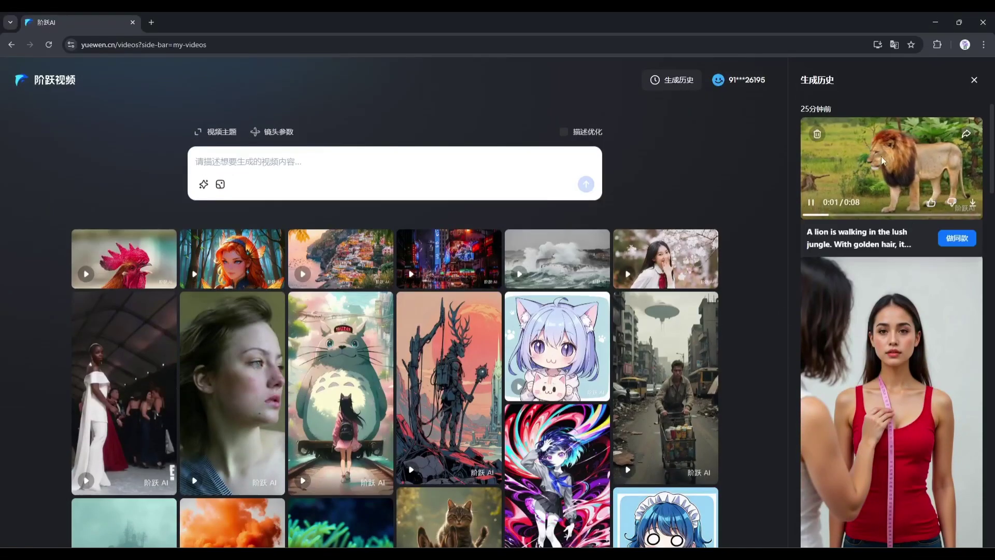
Step: Replay the lion jungle clip, download it as MP4, and close its viewer
click(867, 166)
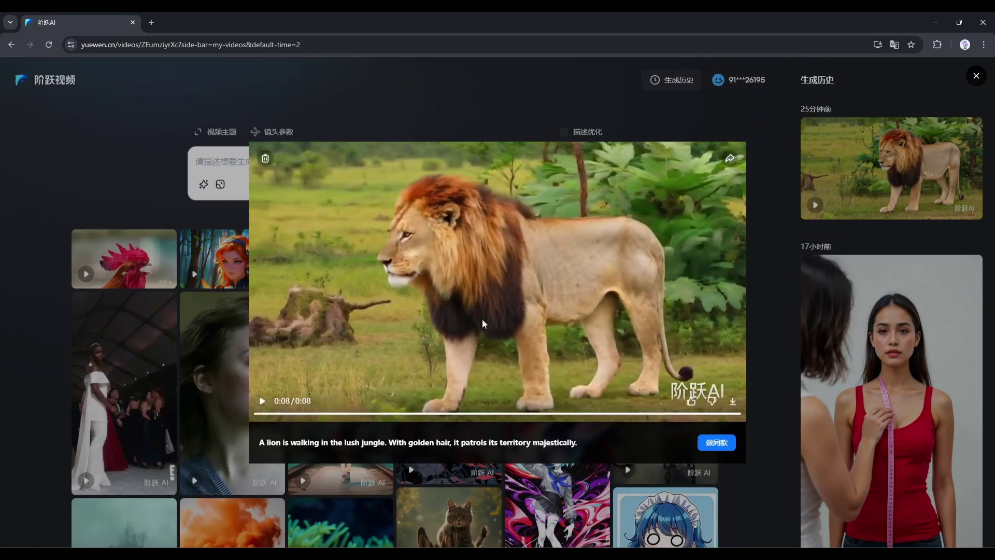
click(264, 400)
click(734, 404)
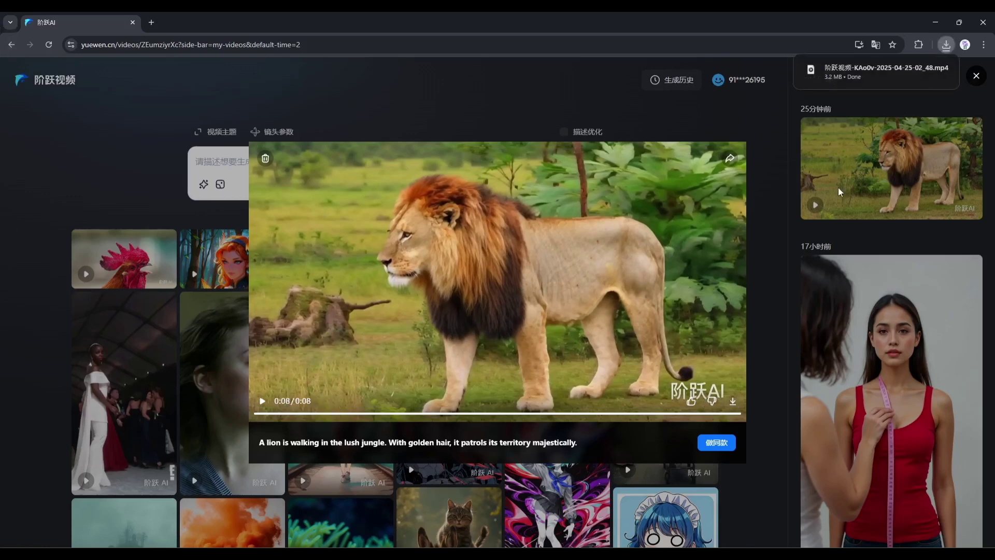
click(362, 103)
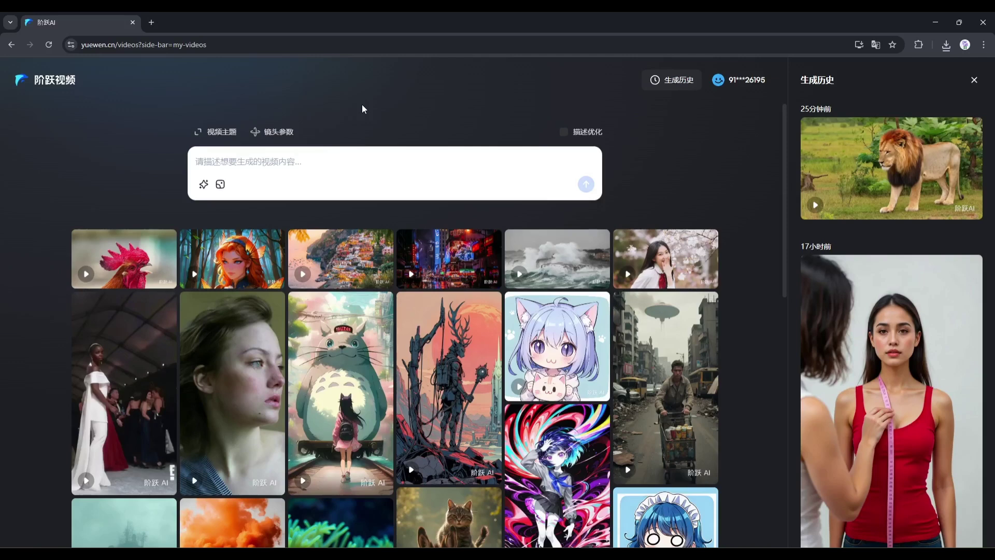
Step: Paste the moonlit woman prompt, show the camera presets, and translate the page to English
click(359, 162)
text(A woman slowly rises from the surface of a moonlit lake, water cascading from her body as she breaks into the misty night air, backlit by soft moonlight. The camera pulls in with a slow dolly motion, capturing ripples and shimmering reflections around her.)
drag(196, 161, 585, 168)
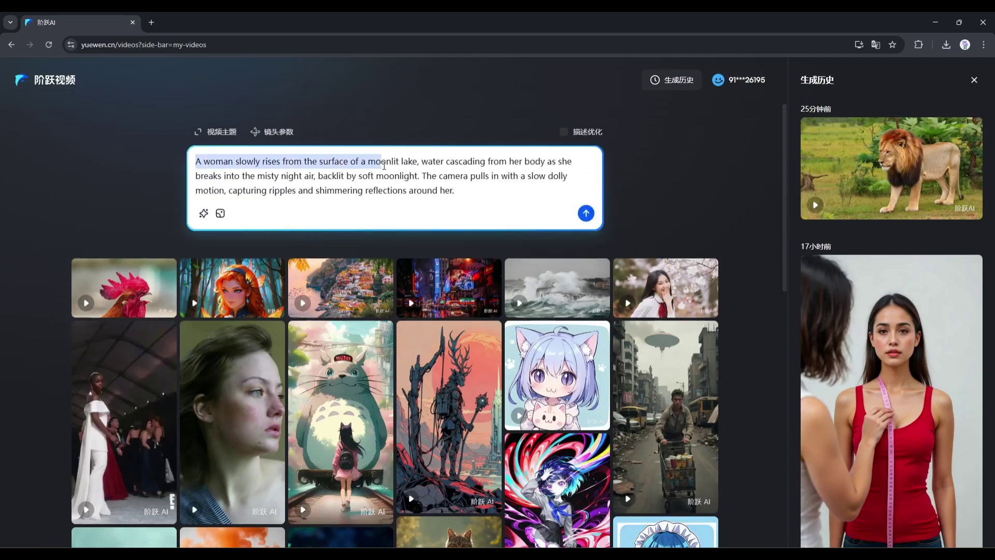
click(270, 132)
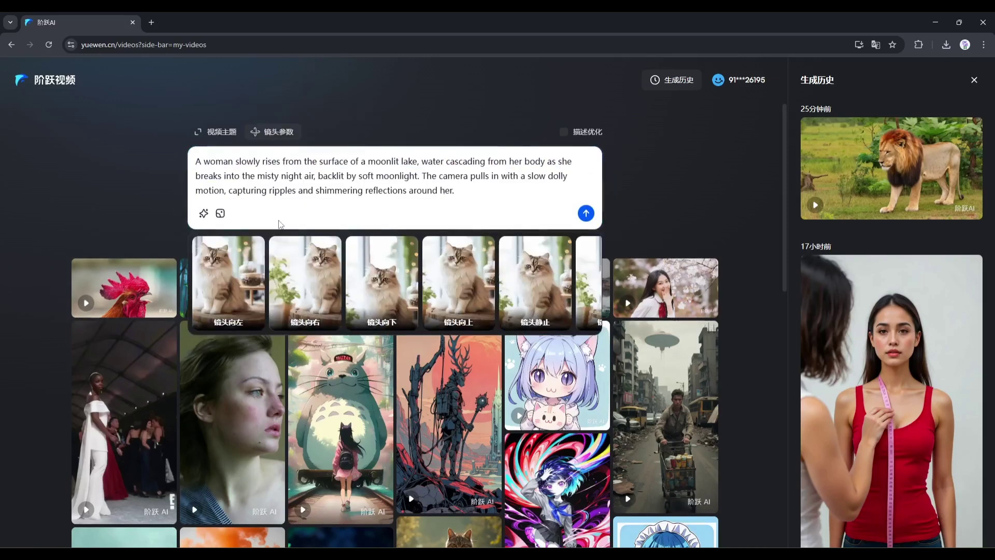
click(879, 48)
click(858, 64)
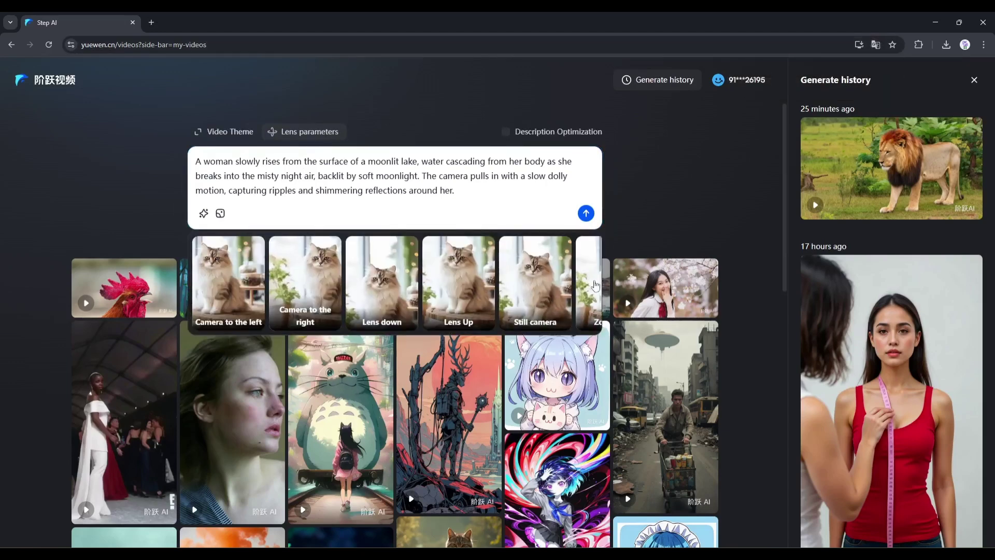
Step: Hide the camera presets and submit the moonlit-lake woman prompt
click(454, 176)
click(359, 128)
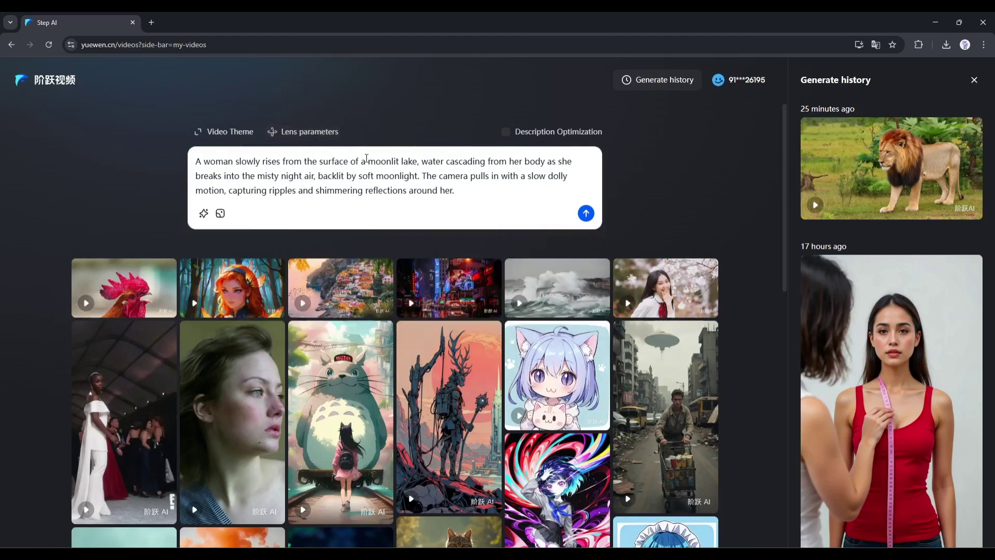
click(496, 193)
click(584, 213)
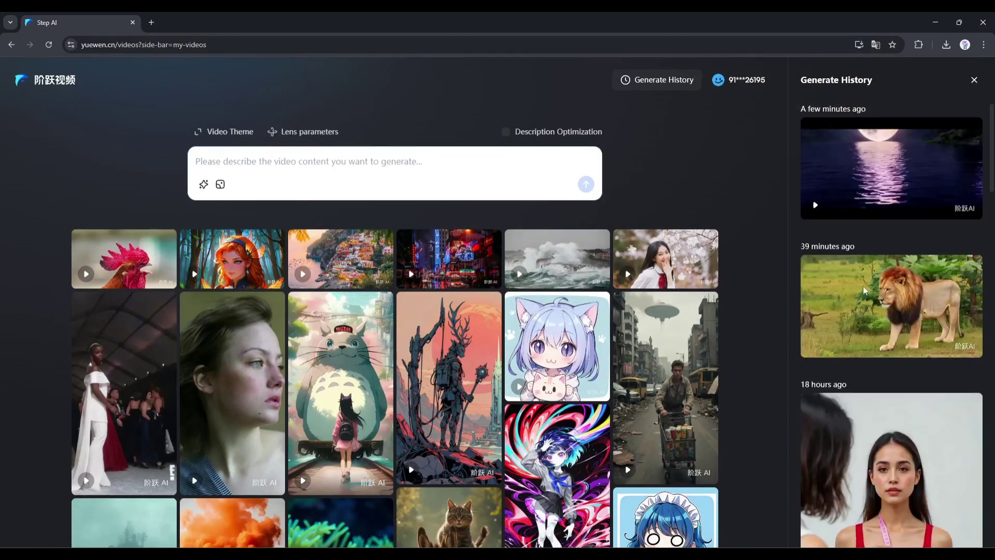
click(892, 167)
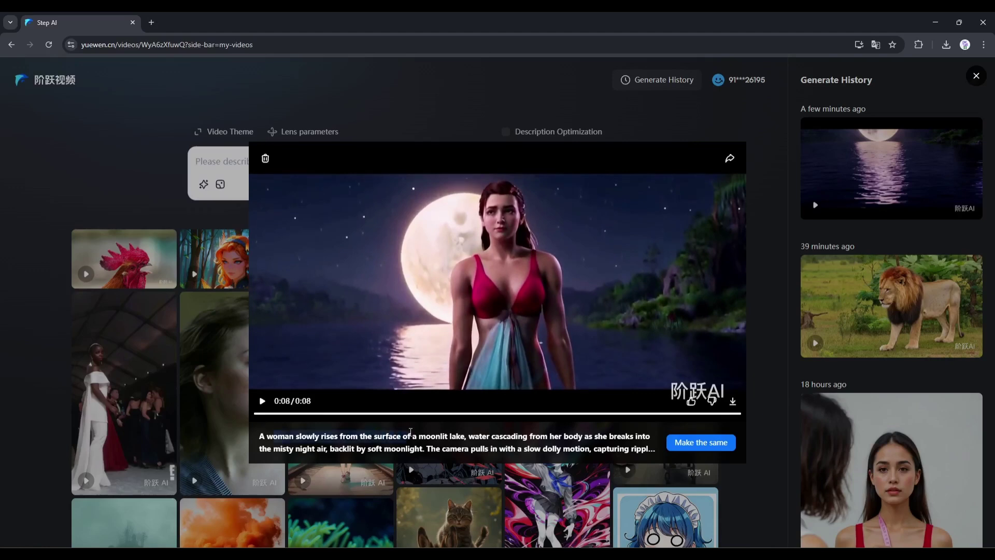
drag(433, 432, 557, 435)
click(582, 429)
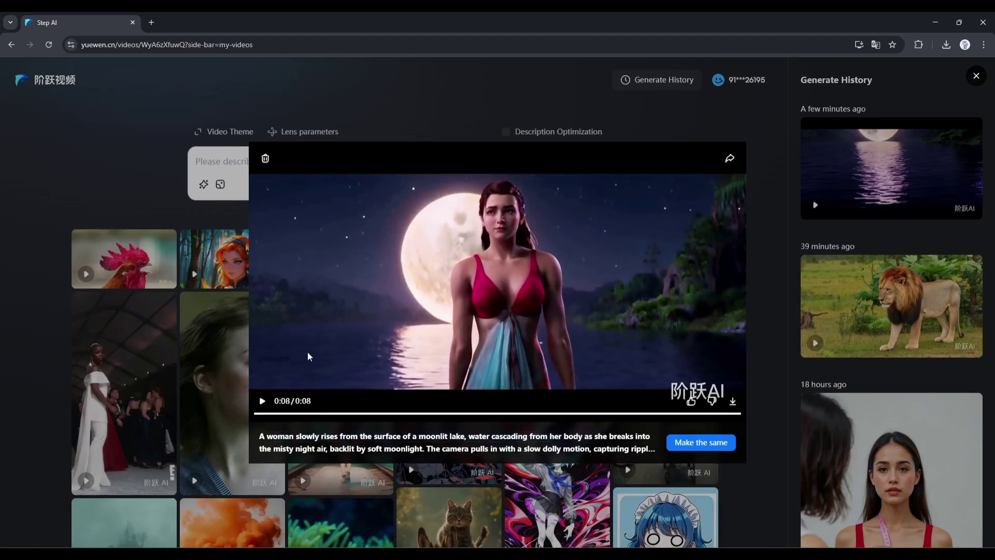
click(266, 401)
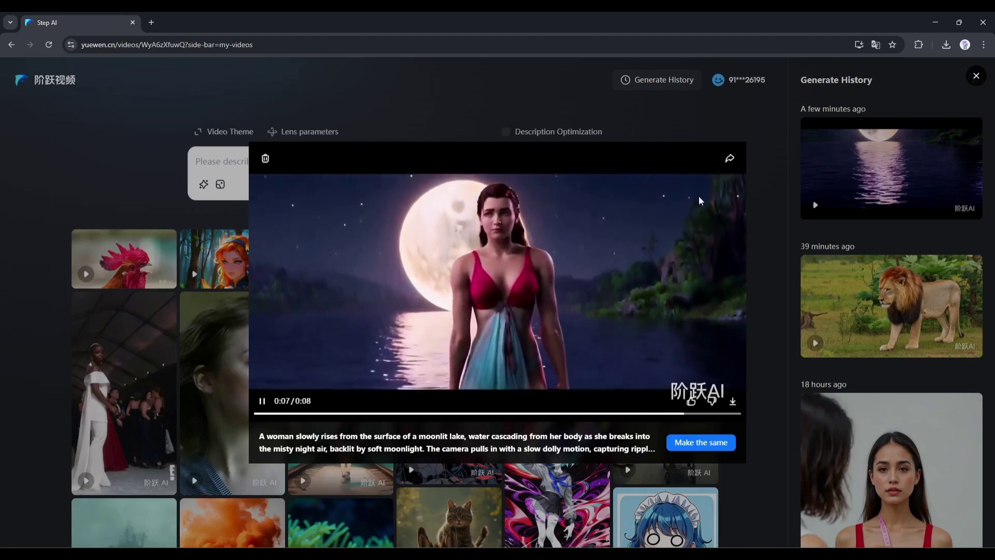
click(463, 91)
click(879, 167)
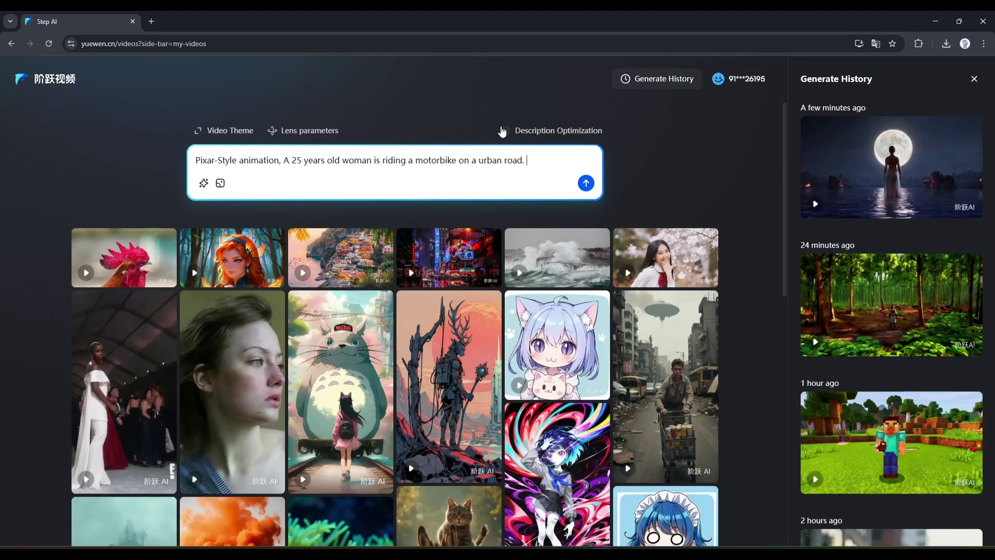
Step: Enable Description Optimization and submit the Pixar-style motorbike prompt
click(505, 132)
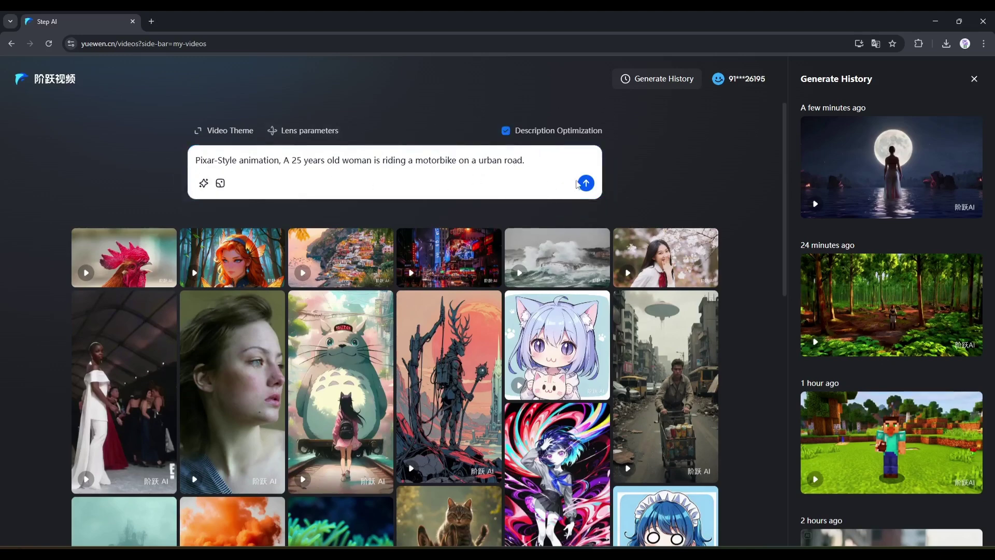
key(Return)
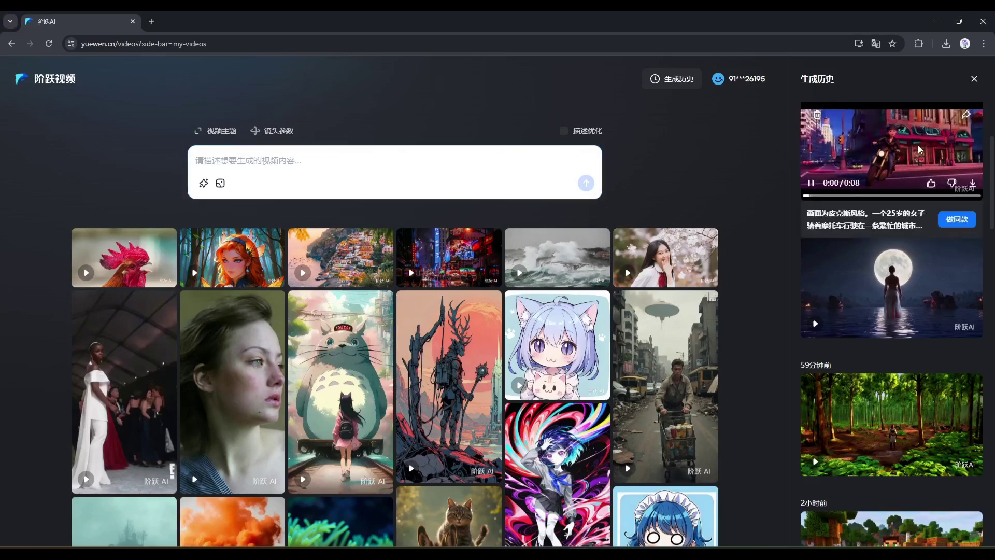
click(934, 150)
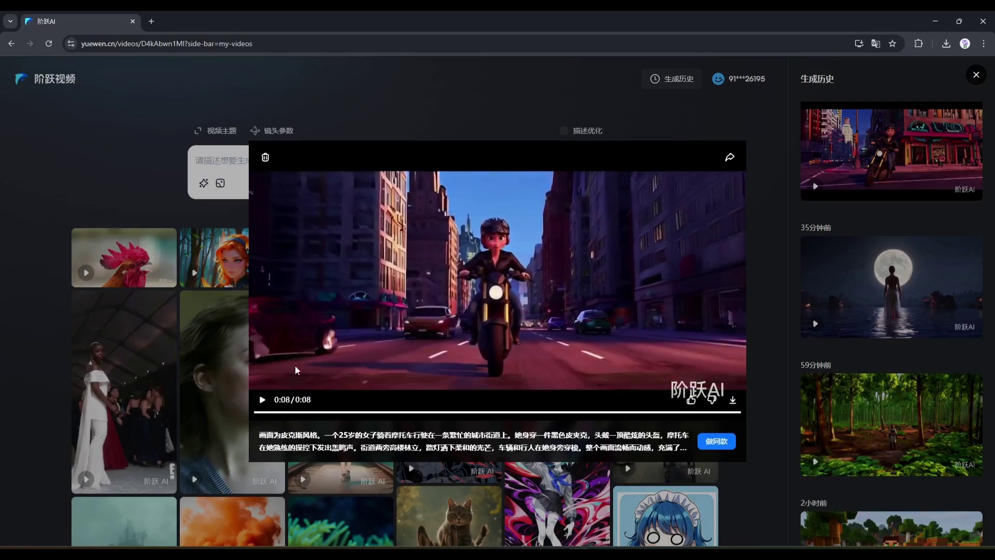
click(262, 399)
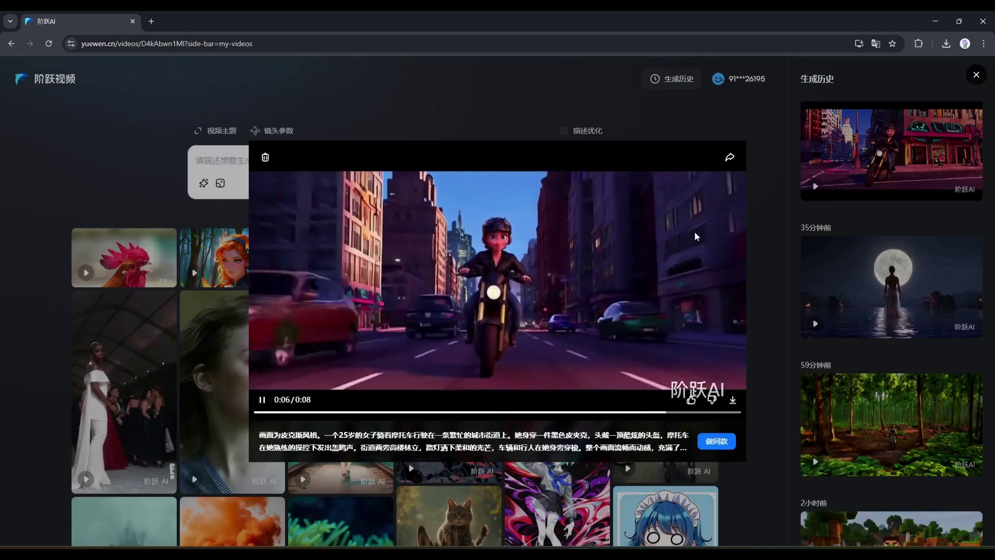
click(415, 85)
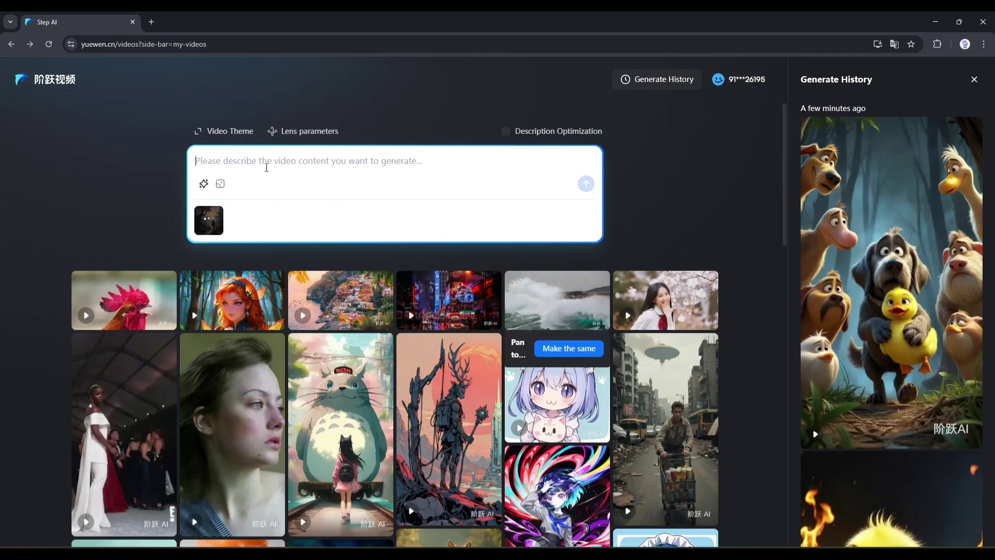
Step: Paste the robot-picking-up-a-stone prompt and submit it
text(The robot looked around and took two steps forward, then stopped, squatted, and picked up a stone from the roadside.)
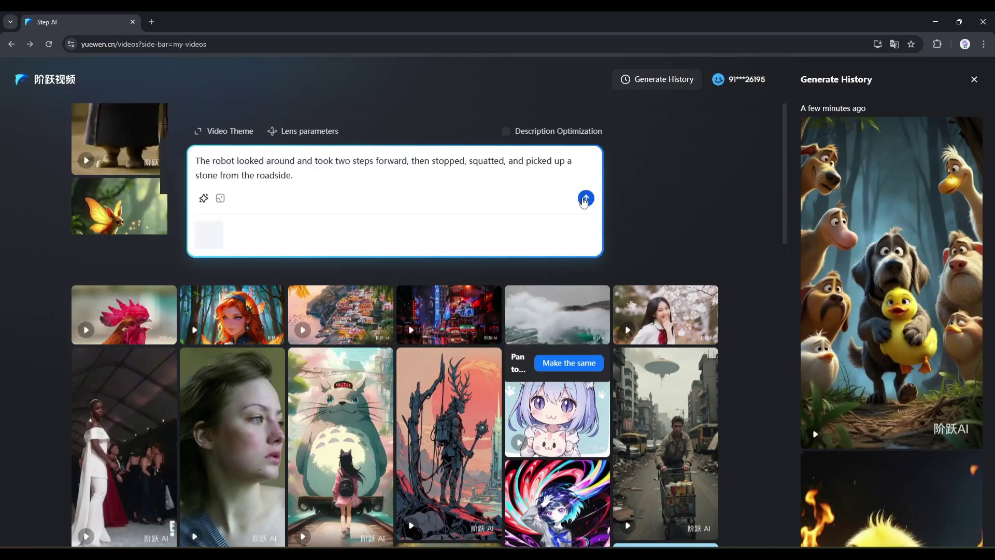
click(586, 197)
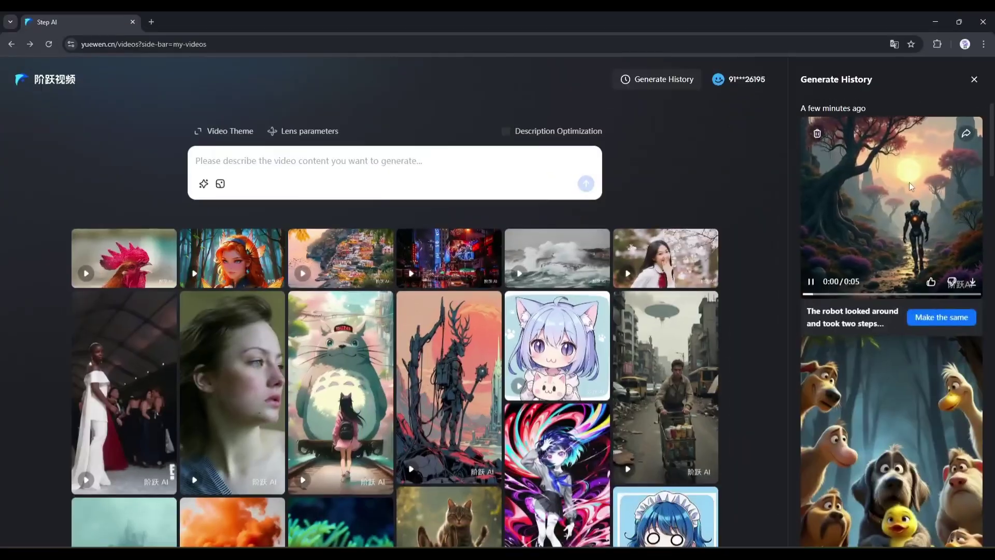
Step: Replay and pause the robot video, close it, then download the forest warrior clip
click(909, 183)
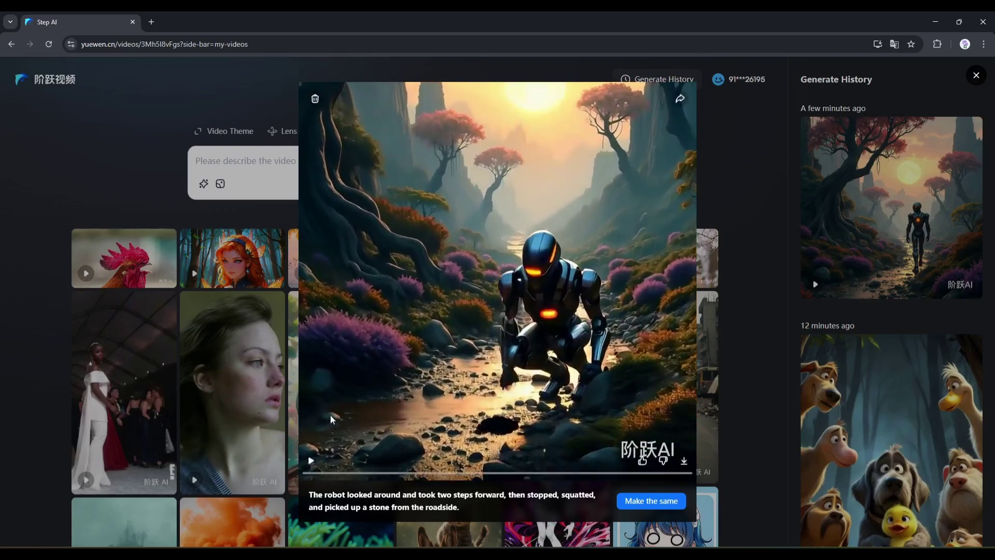
click(310, 462)
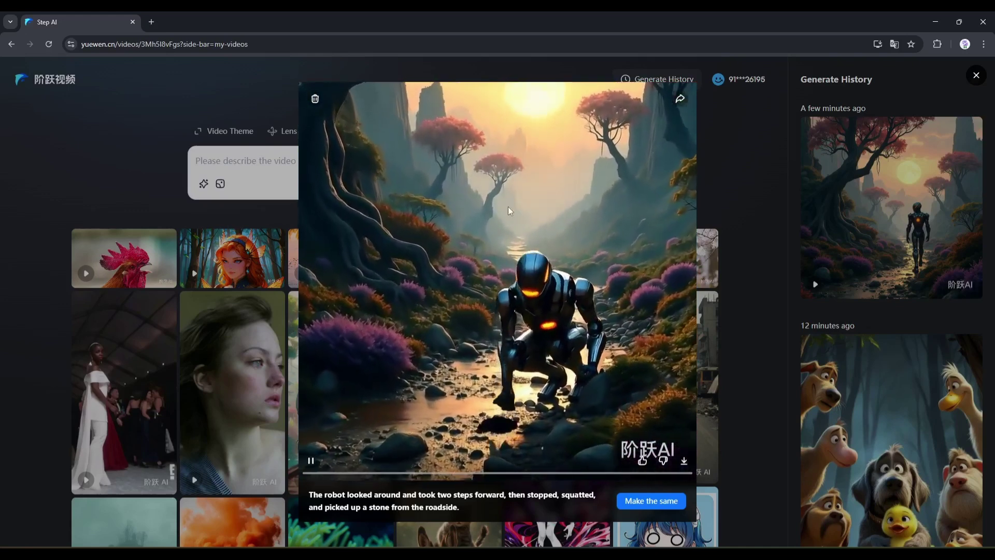
click(603, 228)
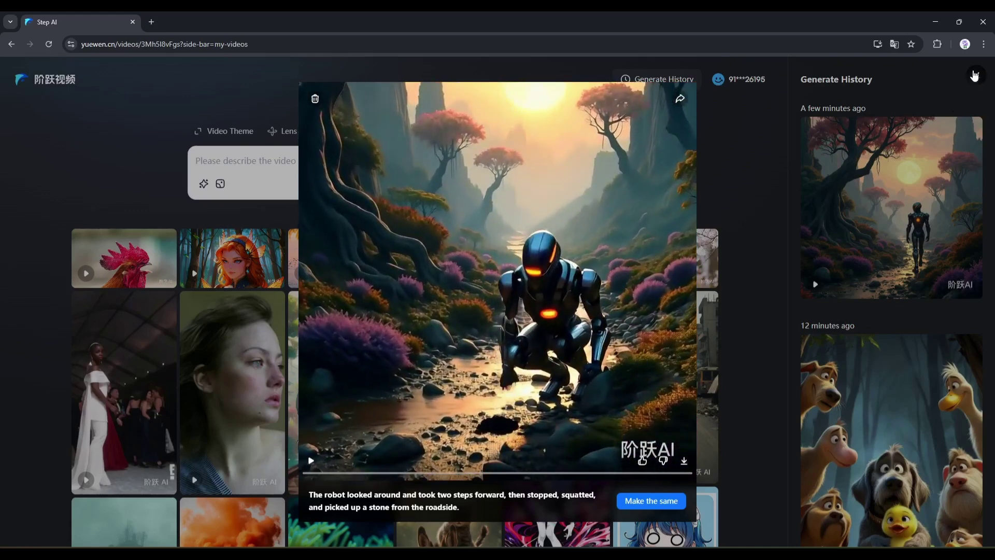
click(975, 75)
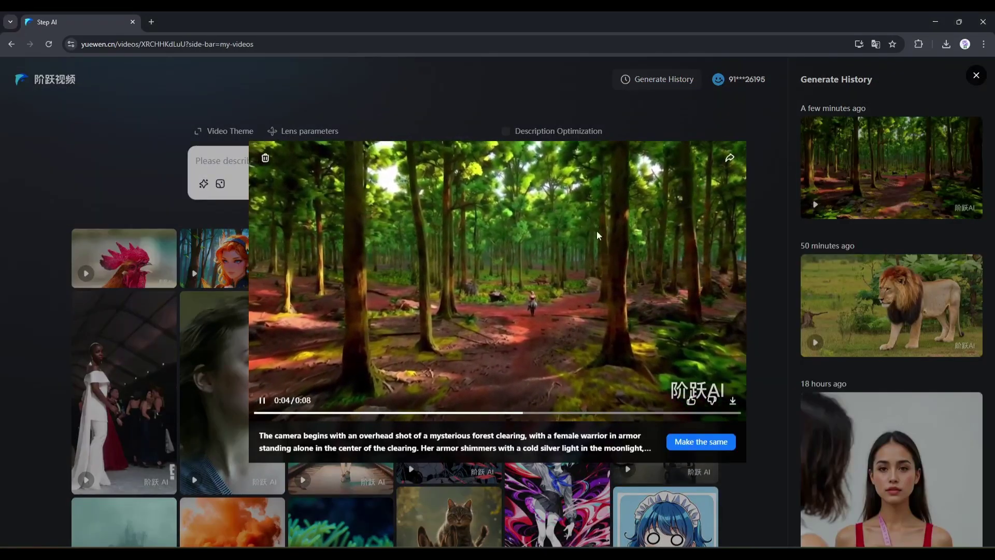
click(731, 402)
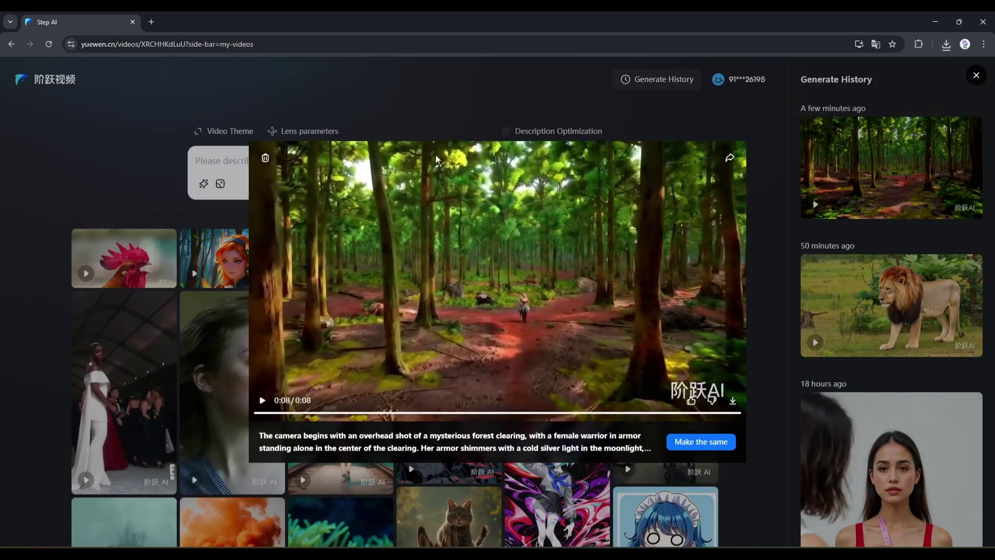
Step: Paste the Ghibli-style countryside motorcycle prompt into the description box and submit it
click(218, 282)
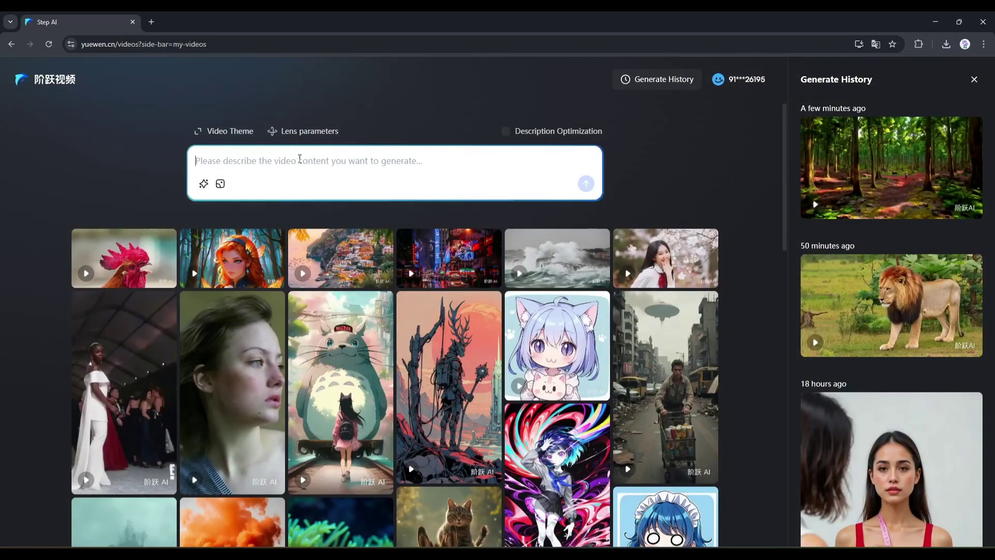
click(315, 159)
text(Ghibli Style animation, In a dreamy countryside, a girl on a small motorcycle zooms past rice paddies and distant mountains, her scarf fluttering. The scene features sweeping side pans and fluttering petals, animated in gentle watercolor textures.)
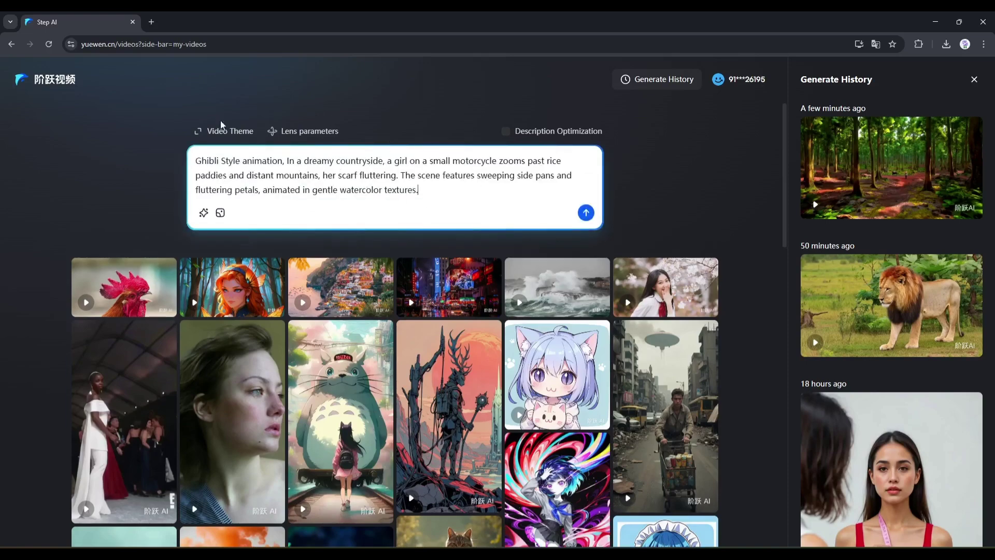
click(418, 183)
click(587, 213)
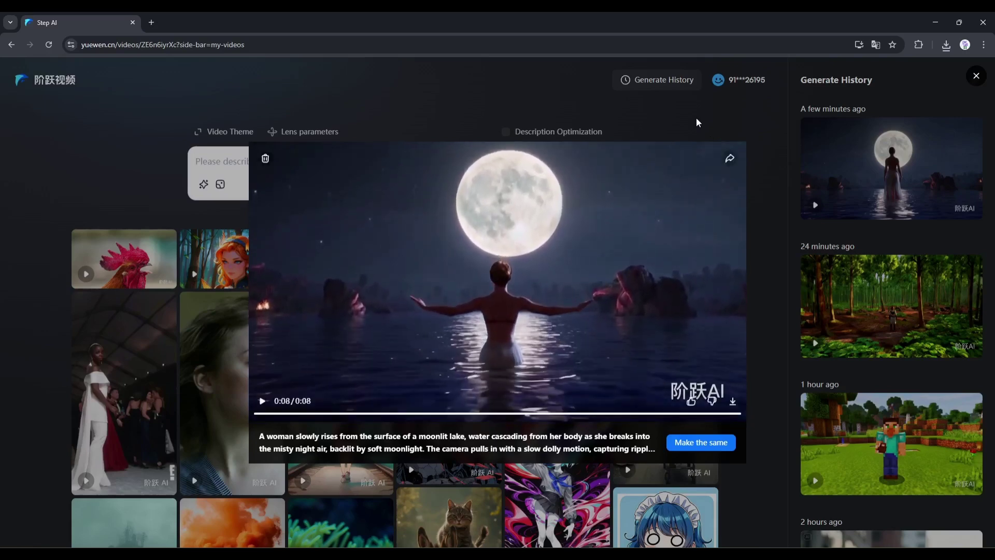
Step: Close the moonlit-lake video, then open and close the forest-warrior clip from history
click(697, 117)
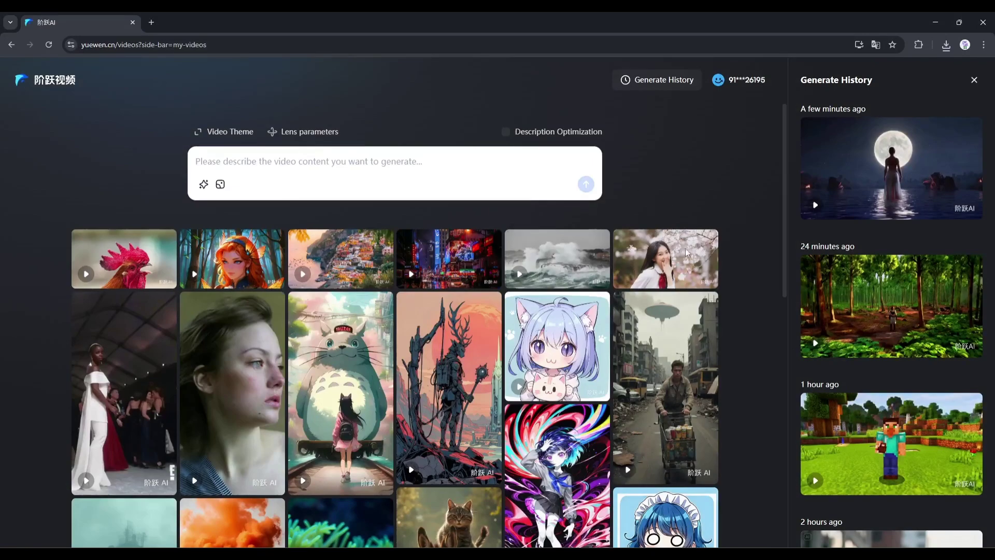
click(882, 291)
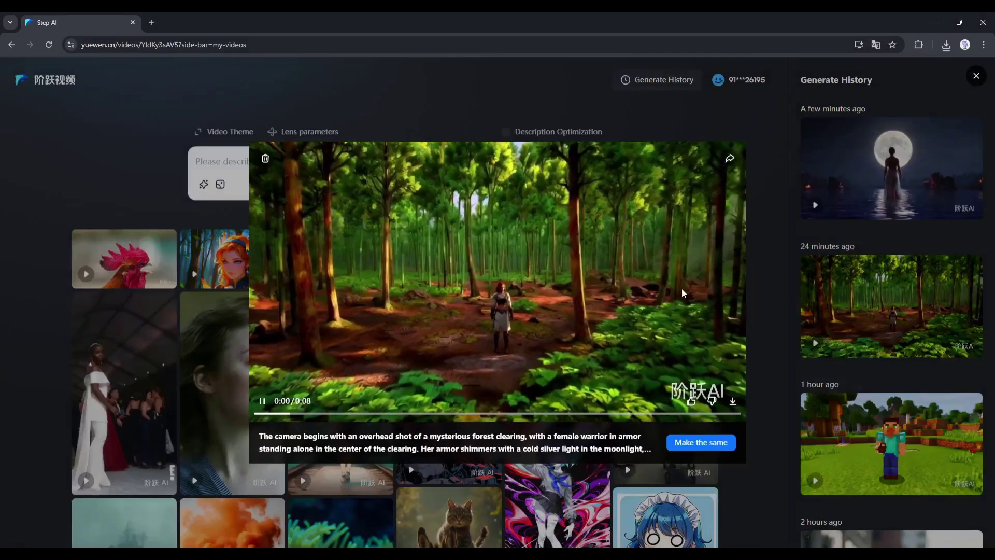
click(470, 100)
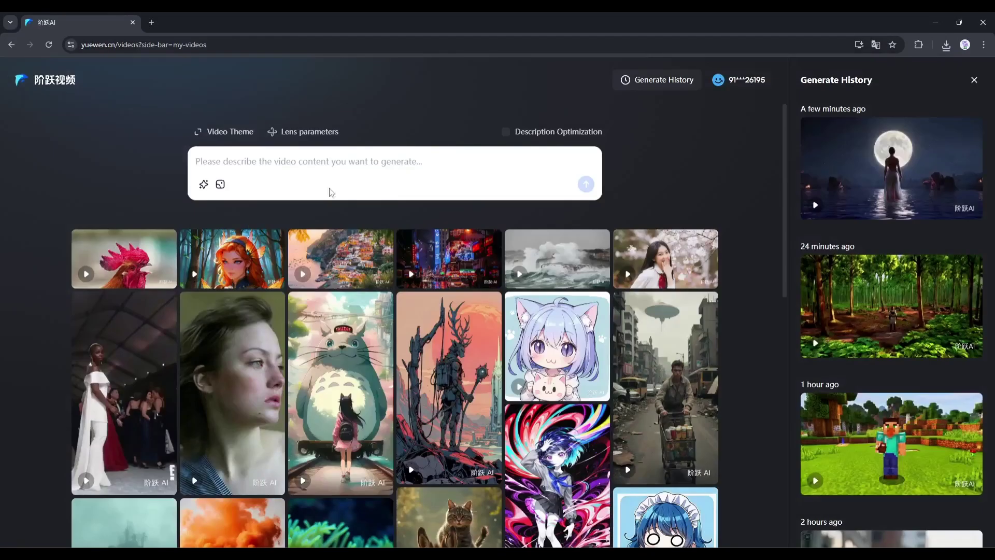